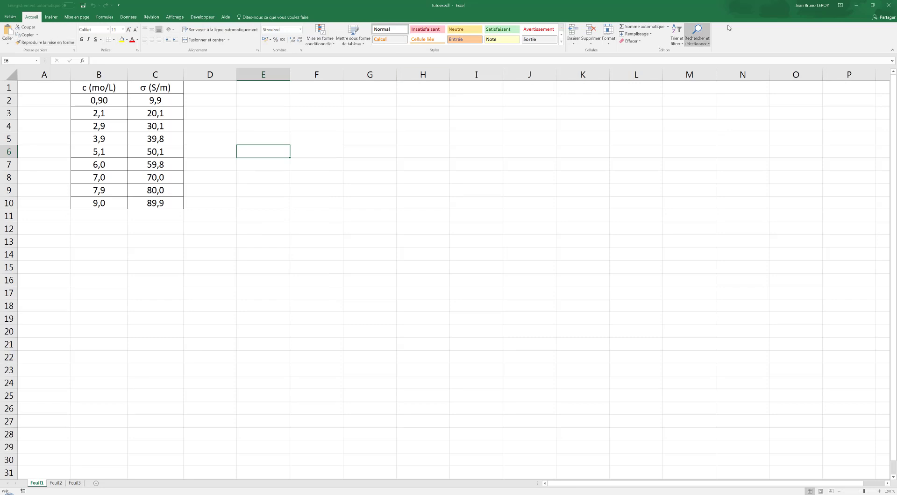
drag(87, 100, 96, 202)
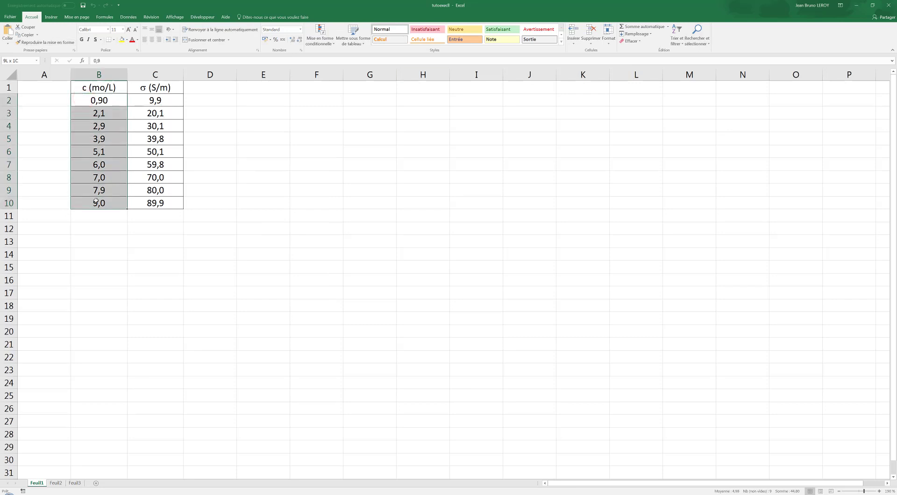
drag(154, 100, 156, 204)
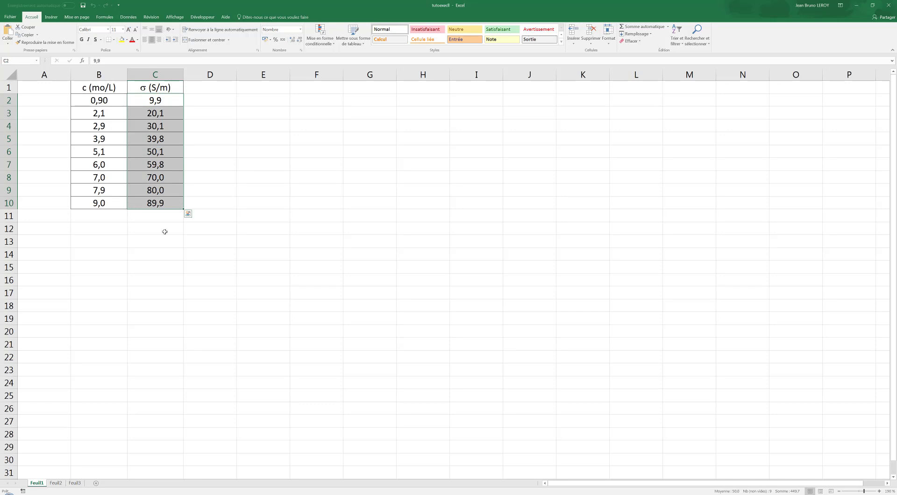
click(225, 152)
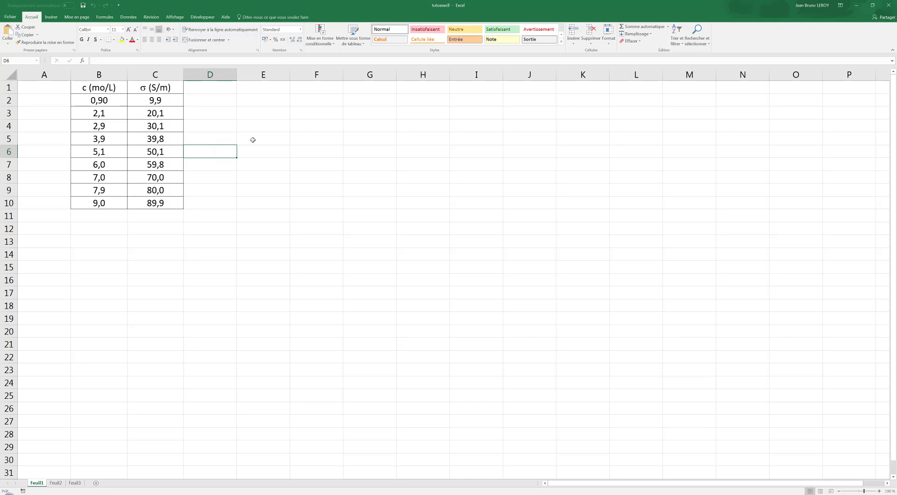
Step: Insert an empty scatter chart with markers only, starting from a blank cell outside the data table
click(272, 148)
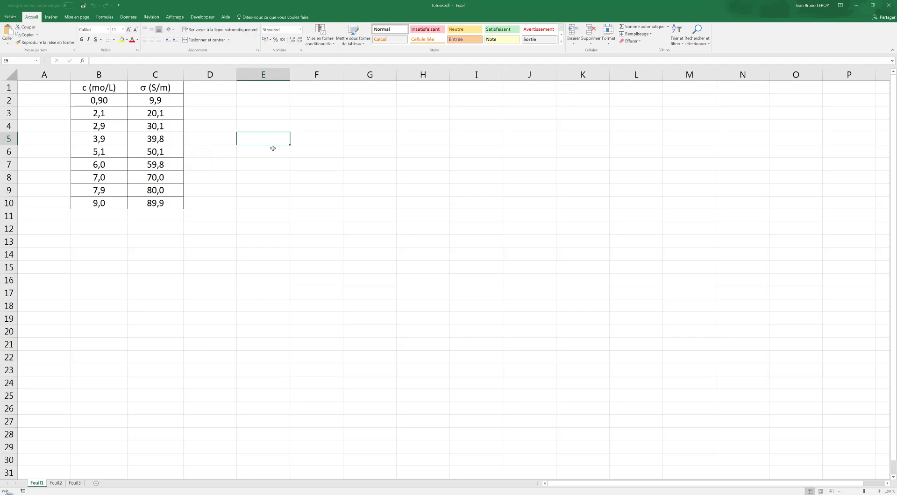
click(52, 17)
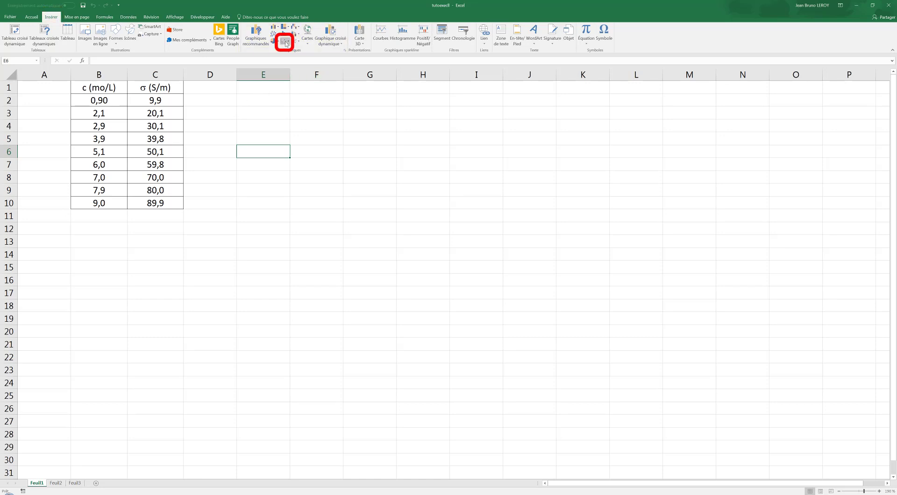
click(285, 42)
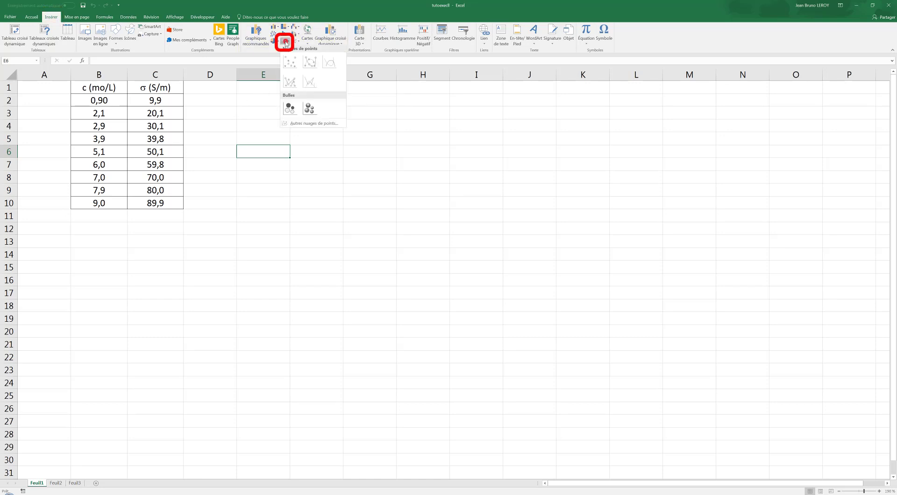
click(292, 66)
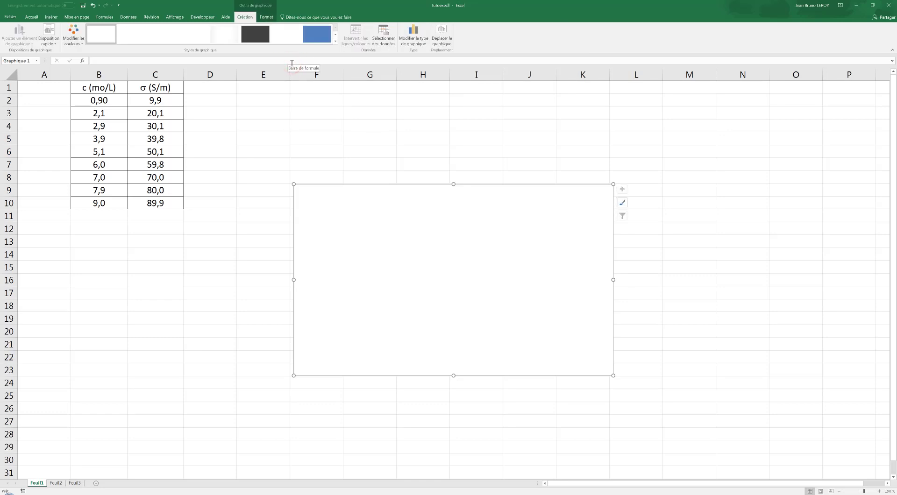
Step: Add a data series to the chart with X values from B2:B10 and Y values from C2:C10
right_click(351, 229)
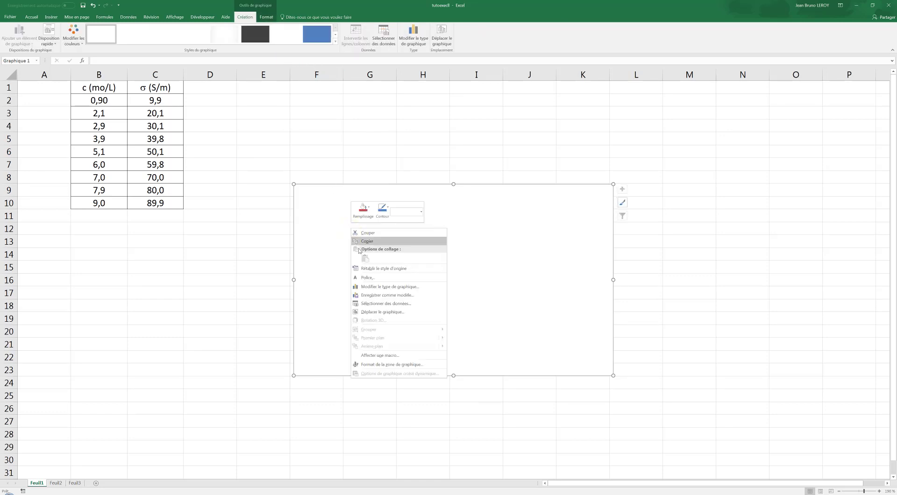
click(374, 305)
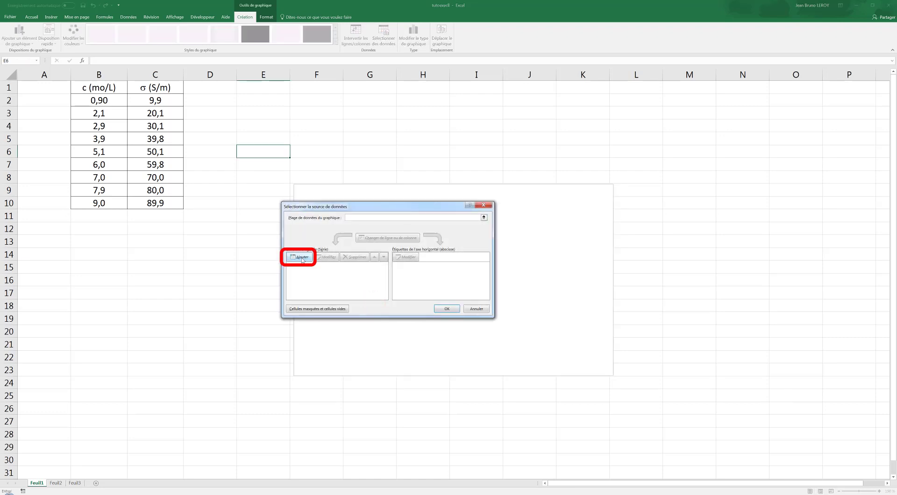
click(302, 258)
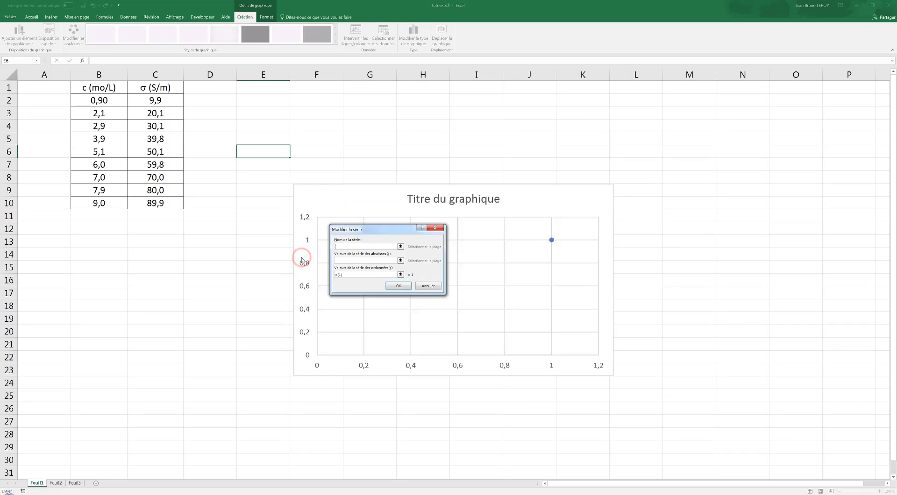
click(374, 261)
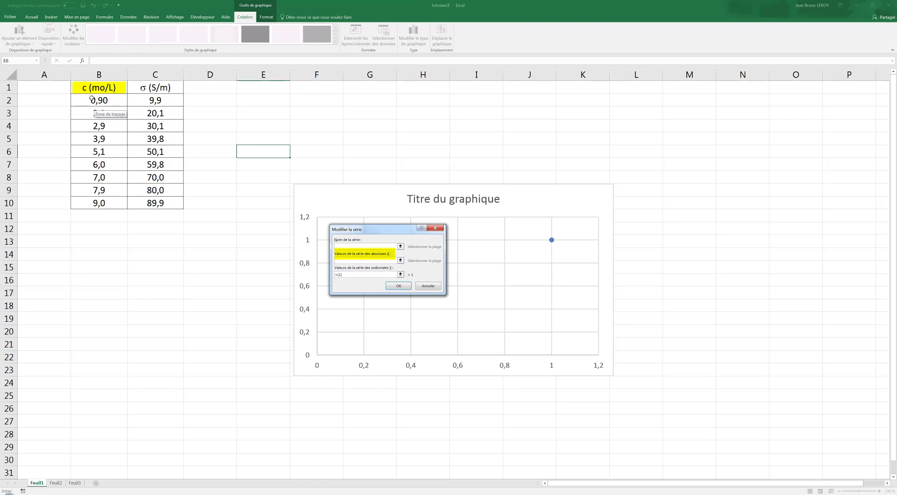
drag(91, 99, 100, 204)
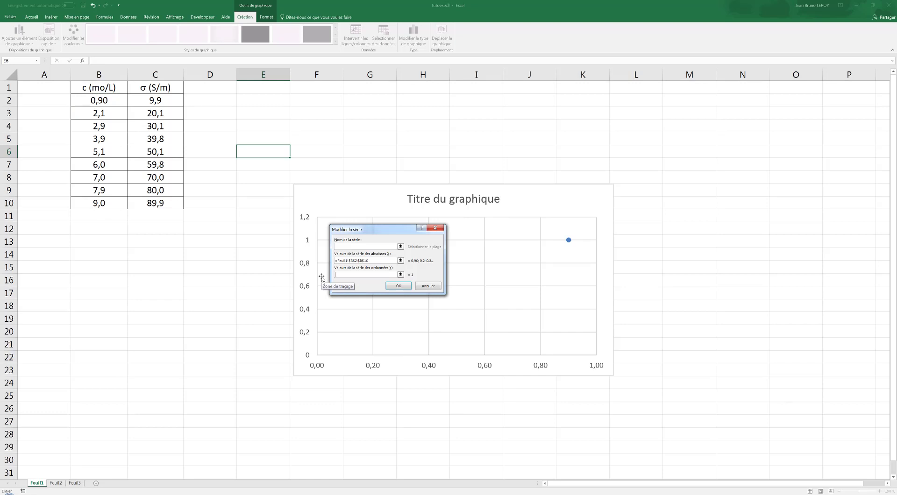
click(156, 101)
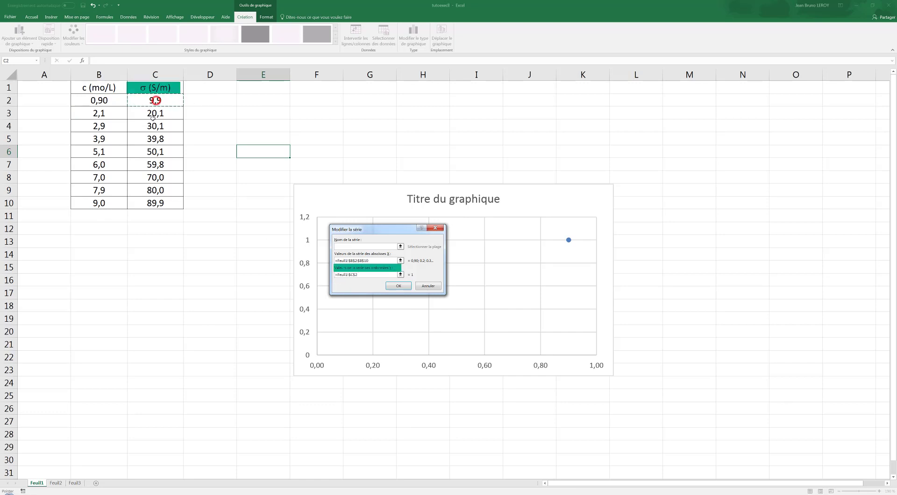
drag(156, 101, 165, 202)
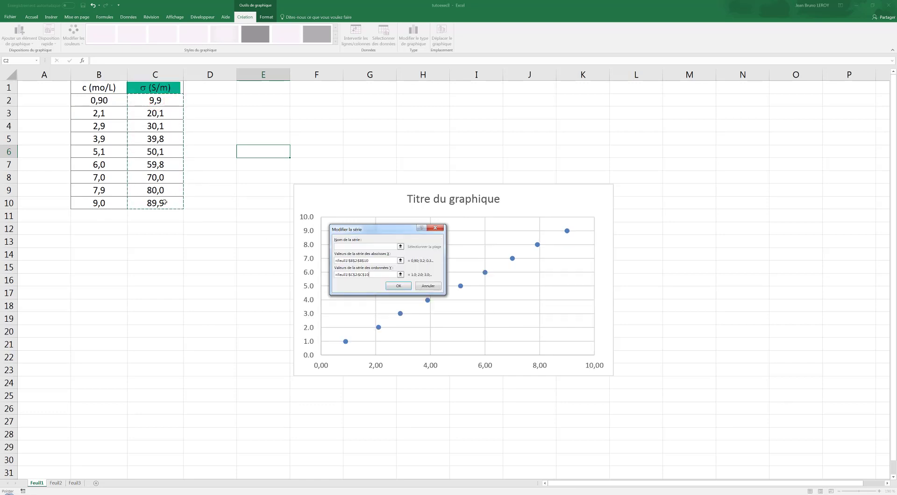
click(405, 288)
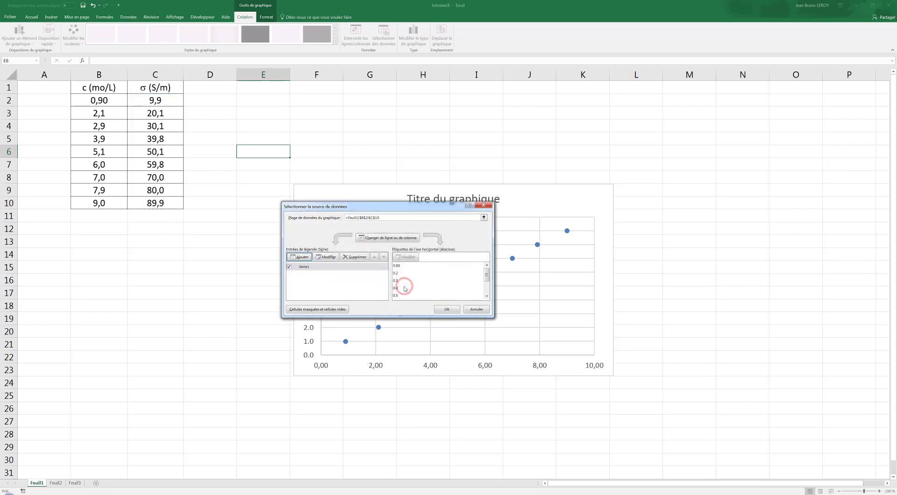
click(447, 309)
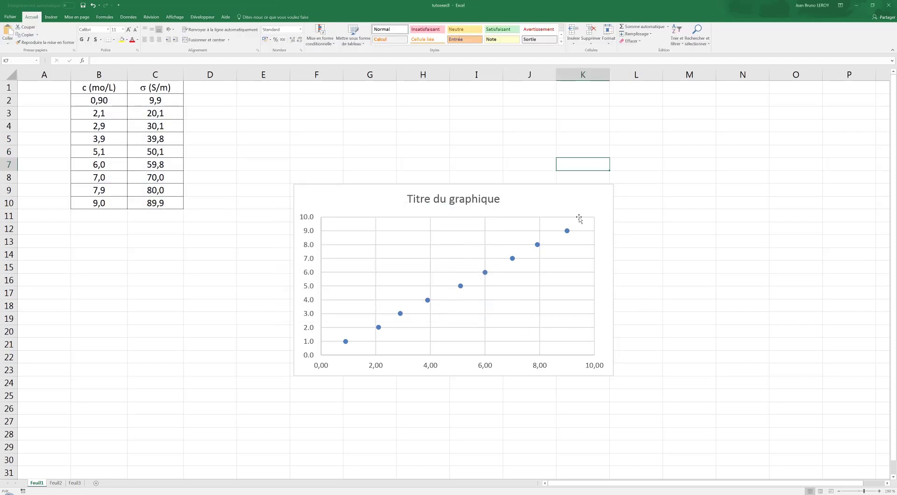
Step: Delete the horizontal and vertical gridlines from the chart
click(580, 216)
click(583, 233)
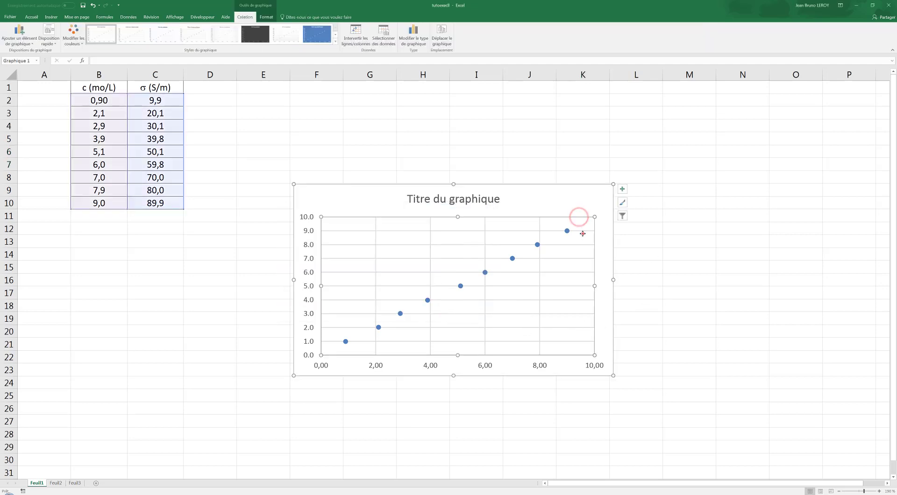
click(583, 233)
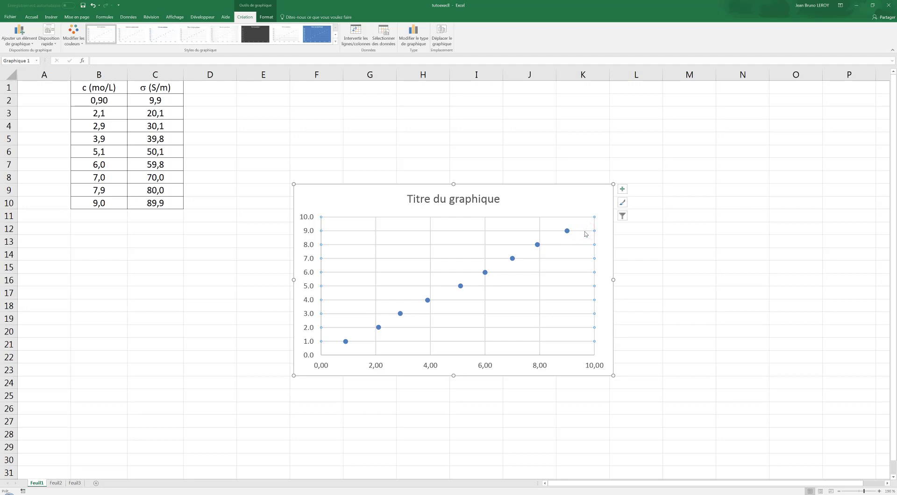
key(Delete)
click(539, 227)
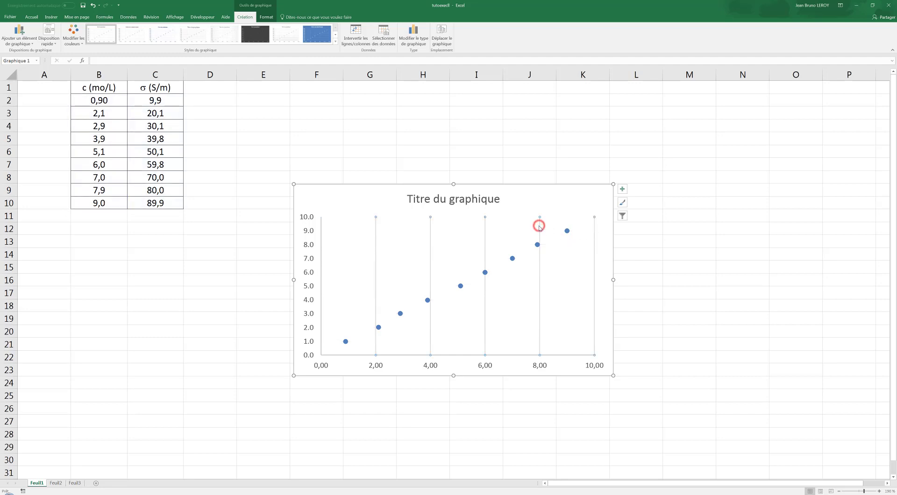
key(Delete)
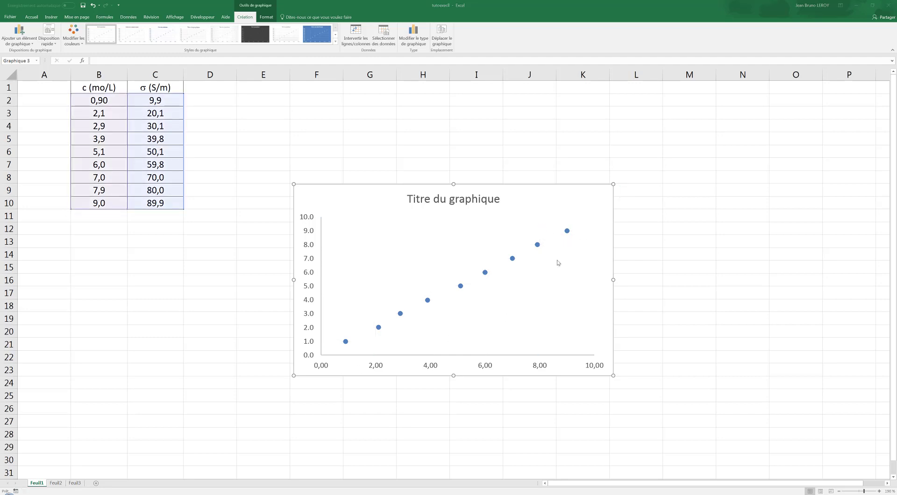
Step: Open the chart area formatting options and add horizontal and vertical axis titles to the chart
click(588, 195)
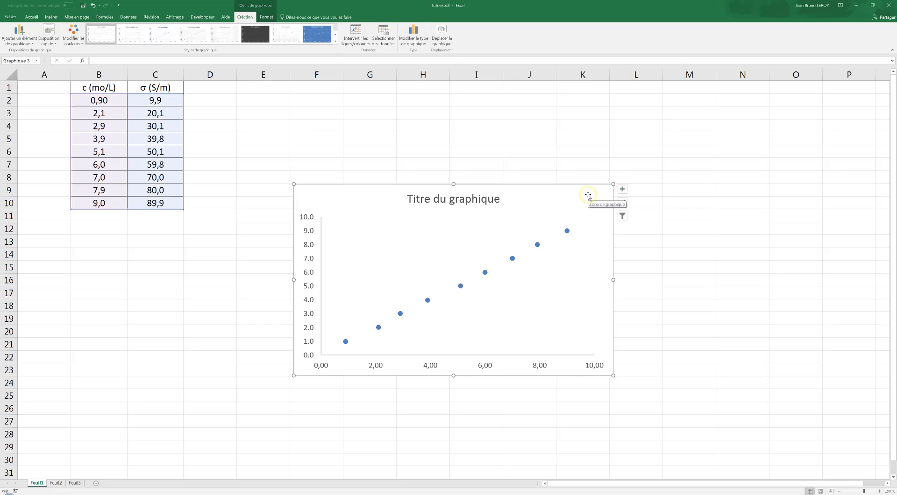
right_click(588, 195)
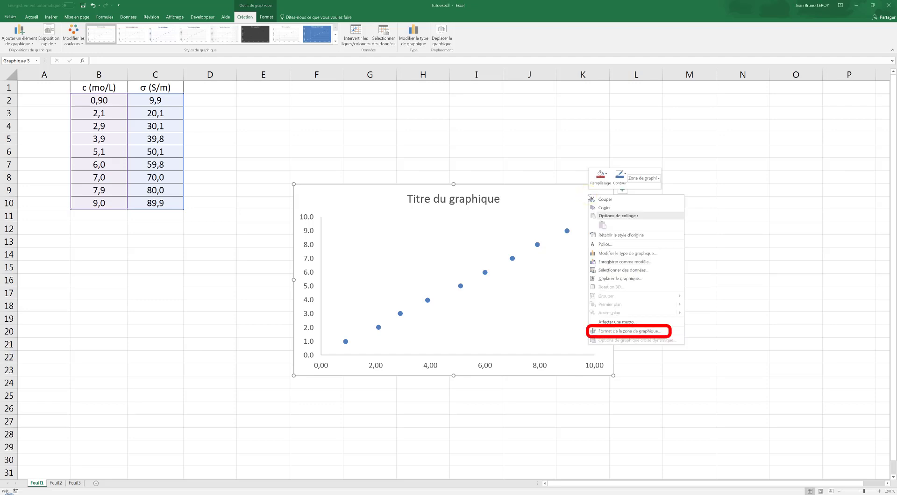
click(617, 331)
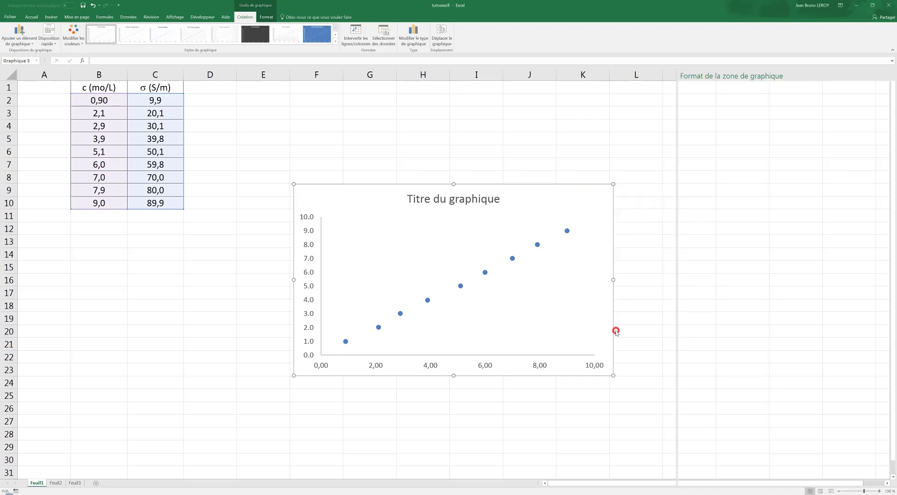
click(623, 190)
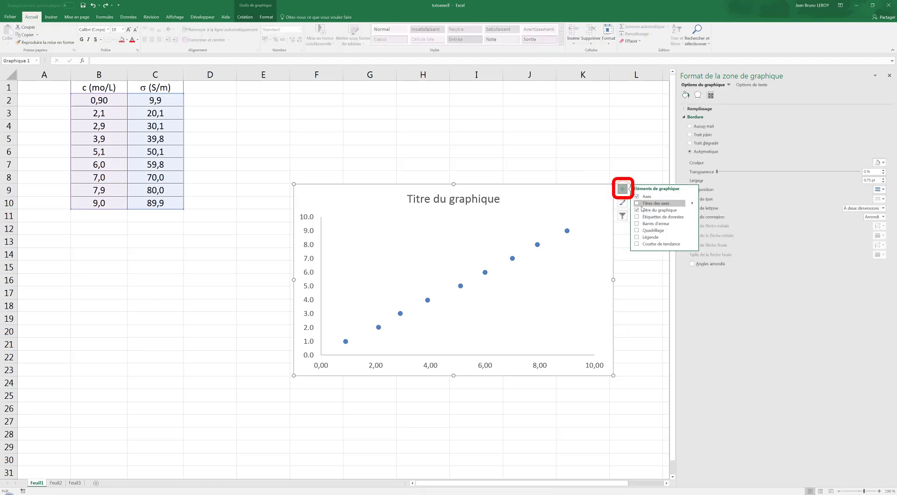
click(637, 204)
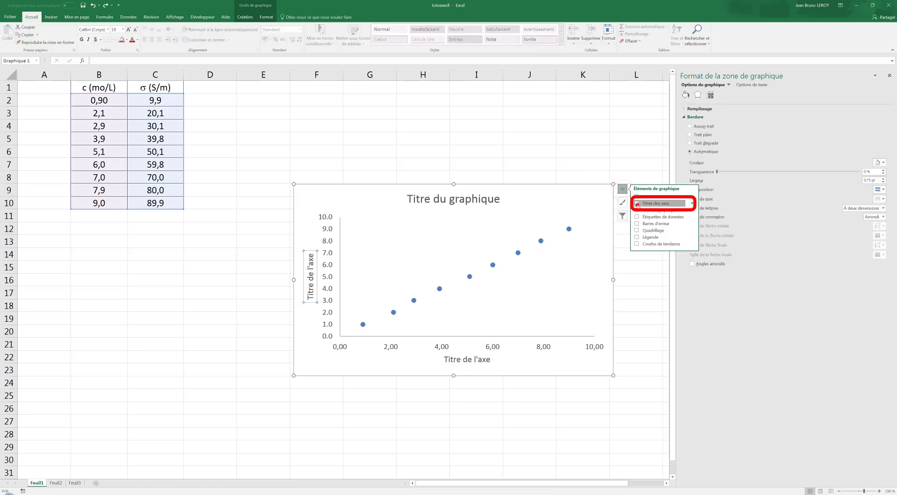
click(692, 204)
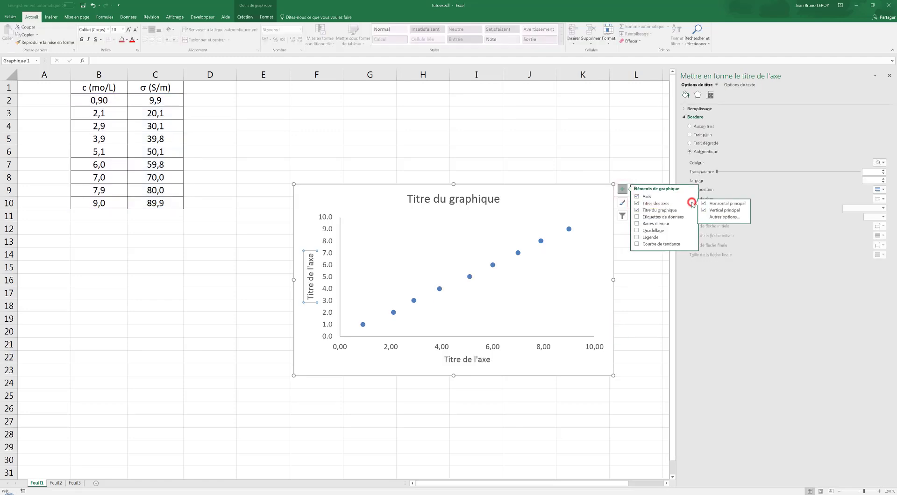
Step: Replace the horizontal axis title with "c (mol/L)"
click(485, 361)
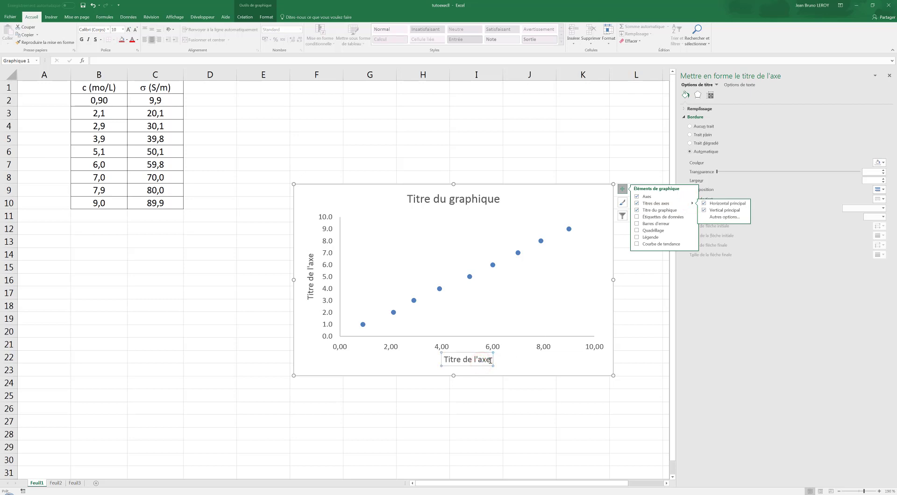
click(491, 360)
drag(491, 361, 444, 361)
text(c)
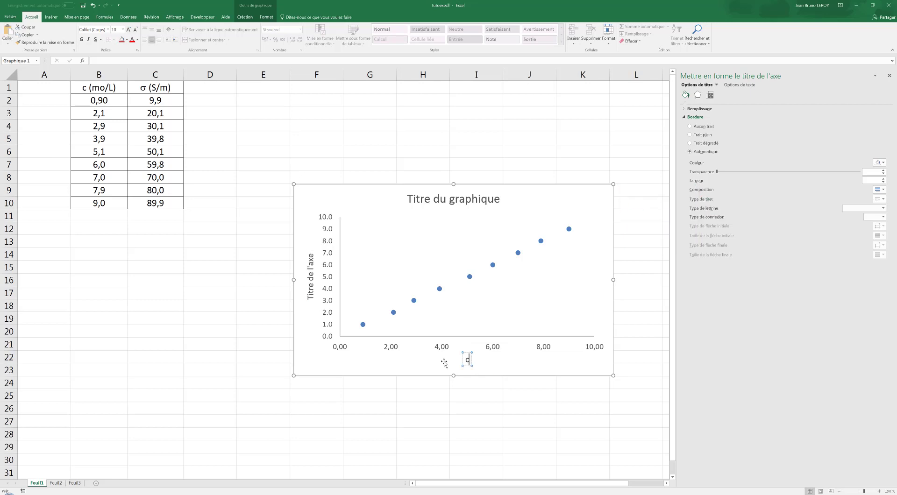
text( (mol/L))
Step: Move the horizontal axis title to the far end of its axis and narrow the plot area to make room for it
drag(468, 353, 594, 331)
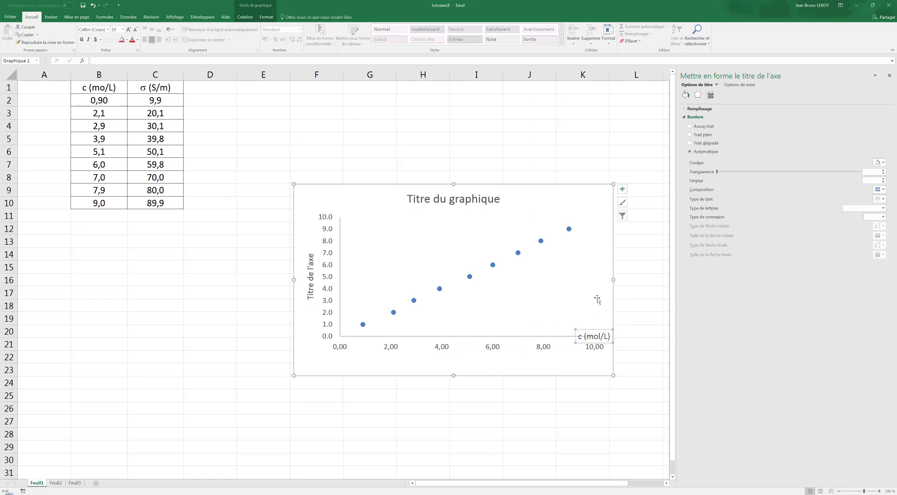
click(597, 300)
click(573, 362)
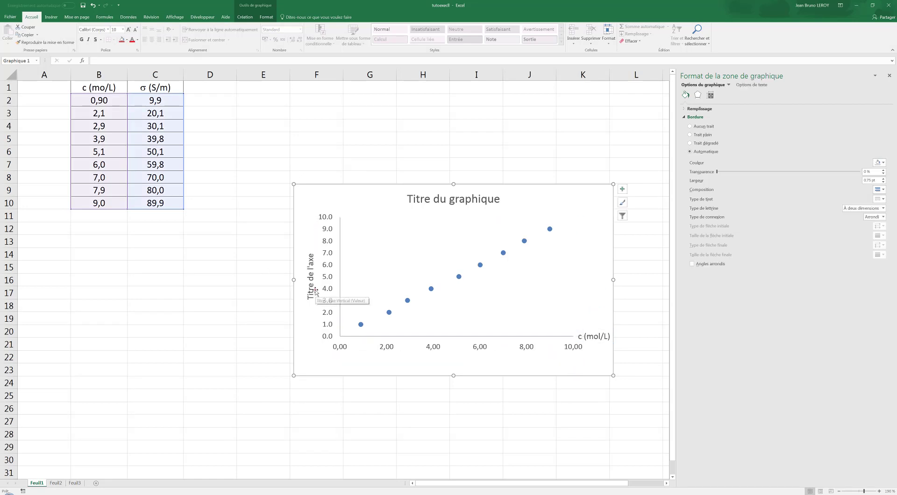
Step: Set the vertical axis title's text orientation to Horizontal and move the title above the top of the vertical axis
click(316, 292)
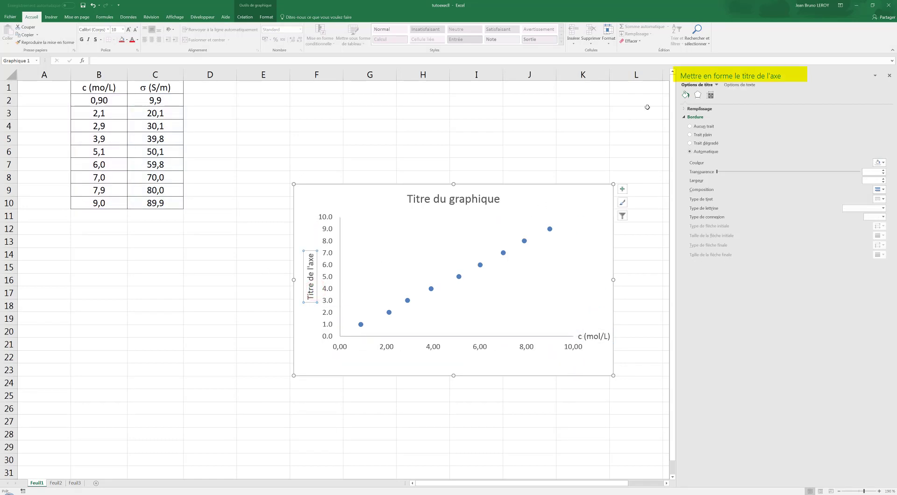
click(711, 96)
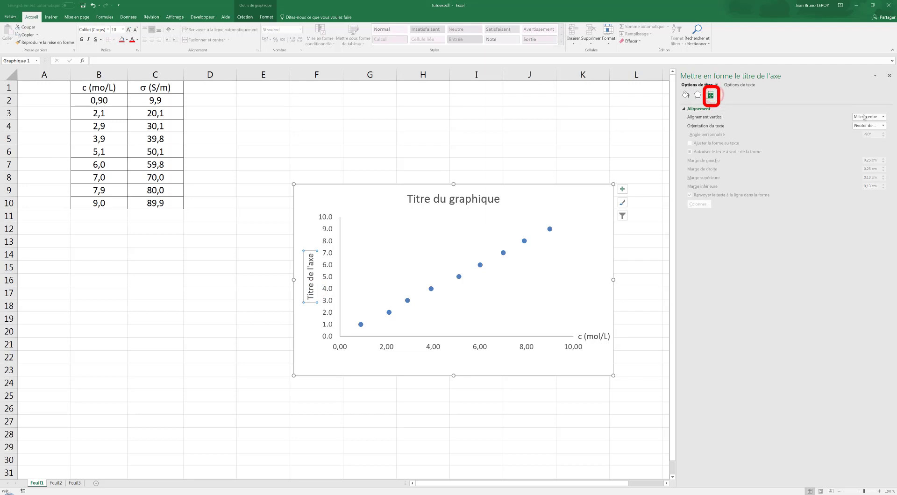
click(883, 125)
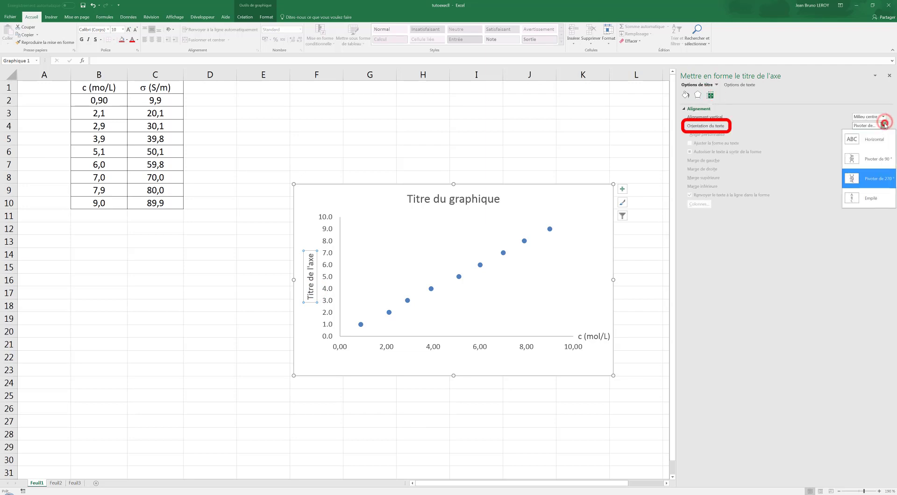
click(881, 140)
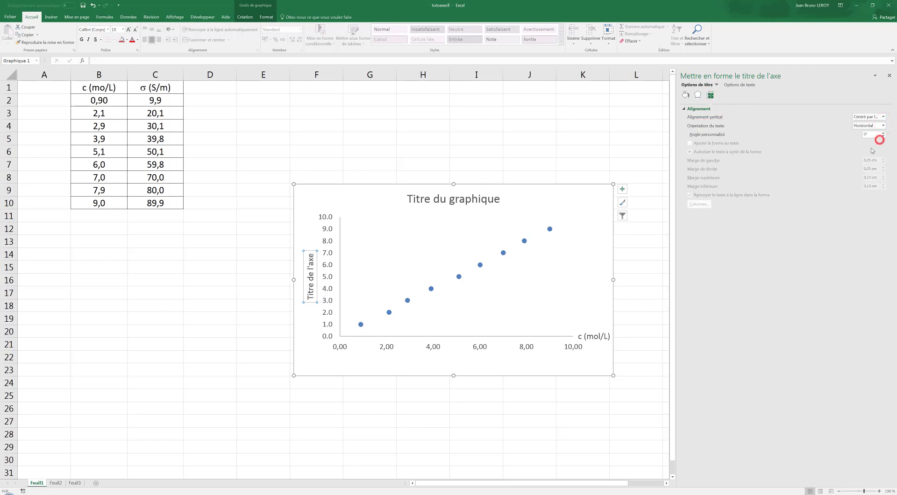
click(308, 280)
drag(307, 270, 331, 205)
Step: Replace the vertical axis title with "s (S/m)" and set its letter s in the Symbol font to get σ
click(357, 205)
text(s (S/m))
click(354, 187)
click(364, 226)
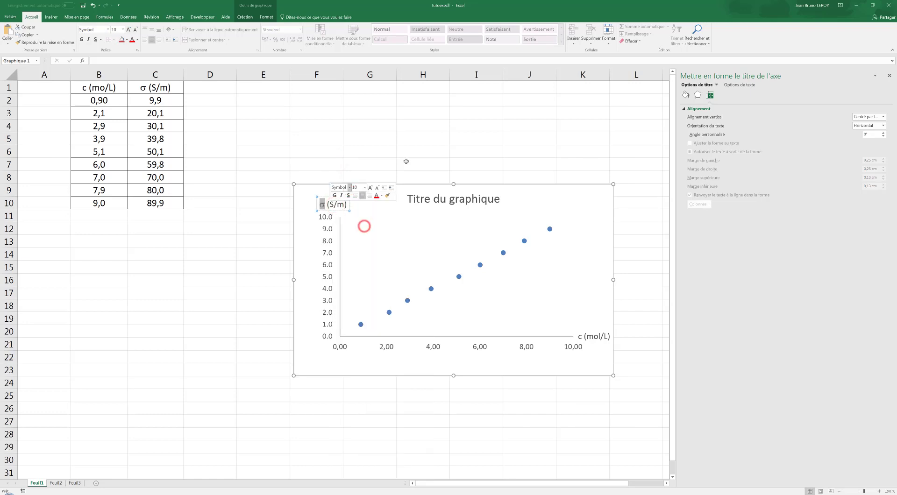
Step: Replace the chart title with "s = f(c)"
click(406, 161)
click(447, 192)
click(446, 198)
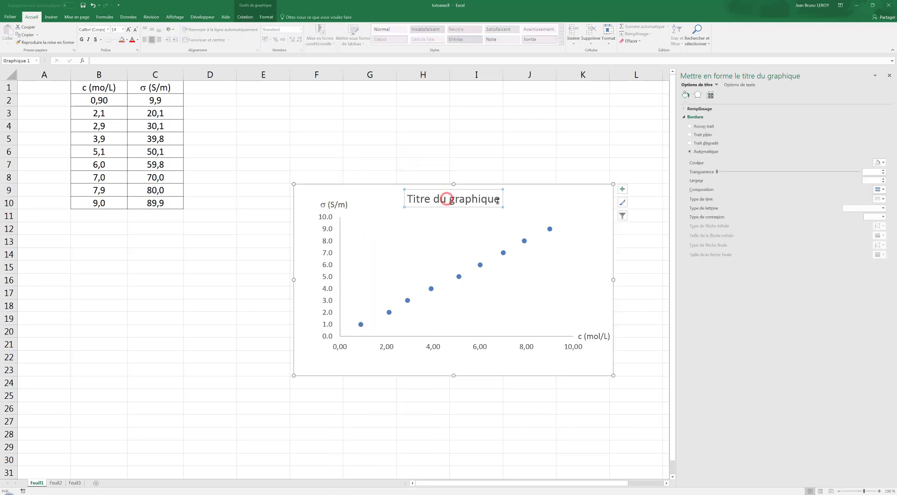
drag(499, 199, 413, 204)
key(BackSpace)
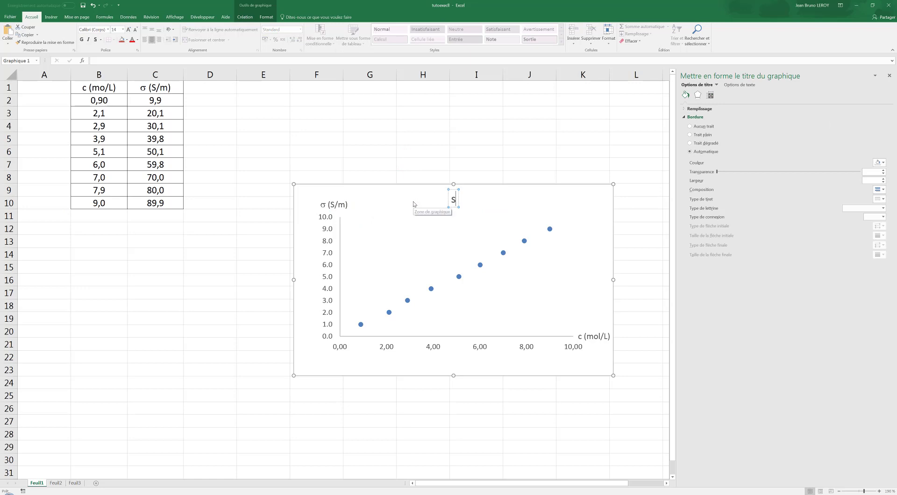
text(s = f(c))
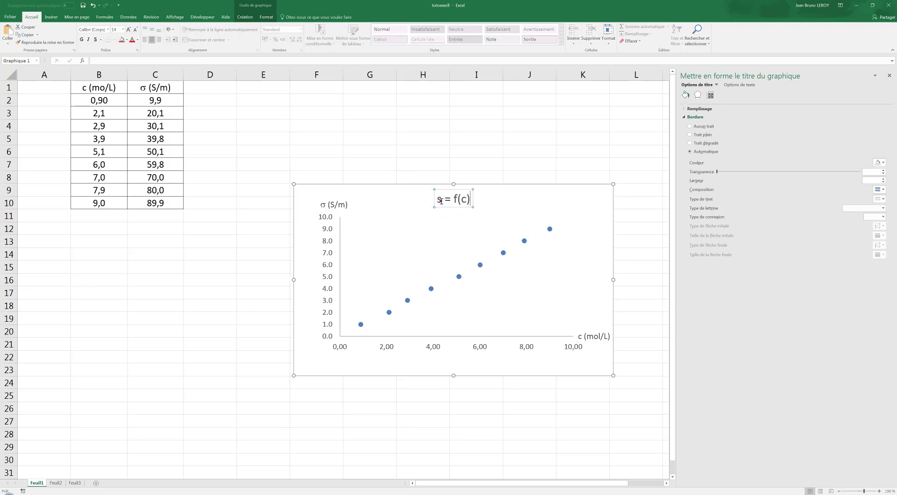
Step: Set the letter s in the chart title in the Symbol font to get σ
drag(437, 200, 442, 199)
click(458, 183)
click(452, 222)
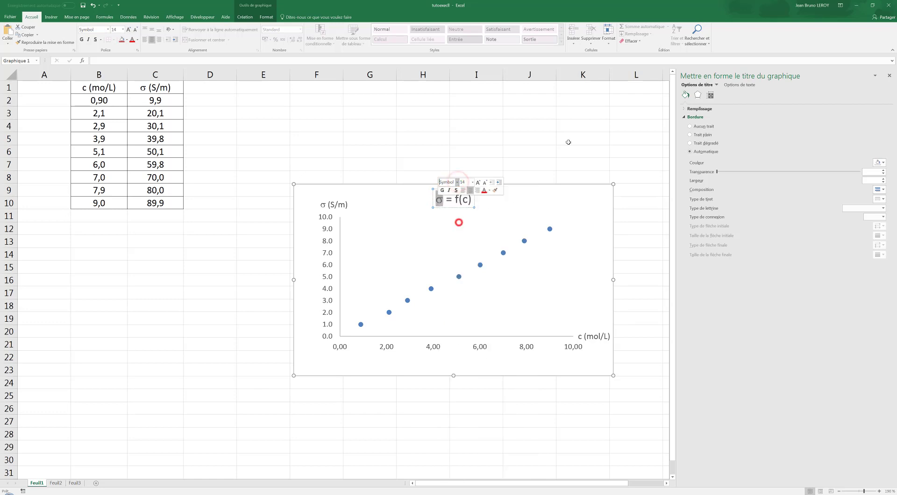
click(583, 136)
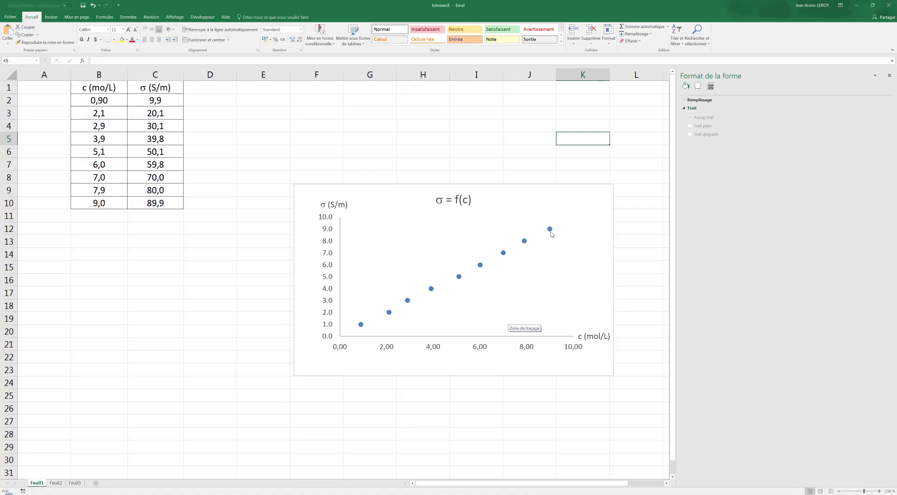
Step: Add a linear trendline to the plotted data series
click(550, 232)
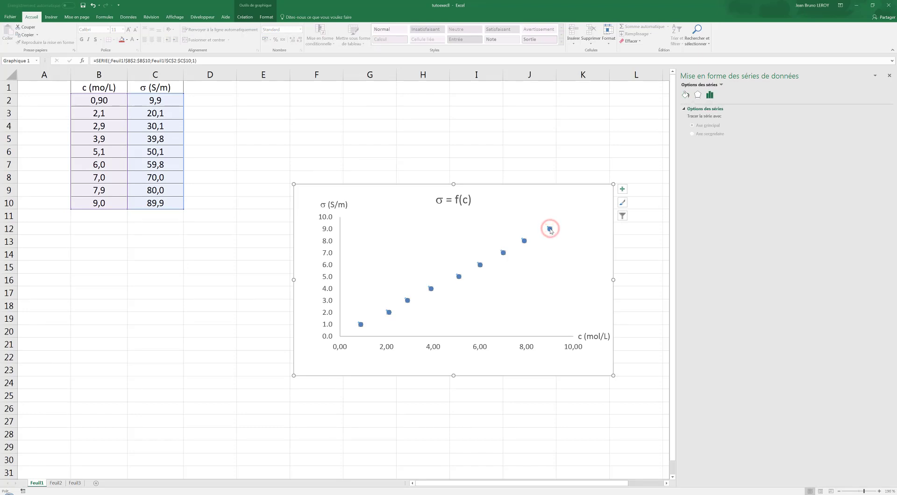
right_click(550, 229)
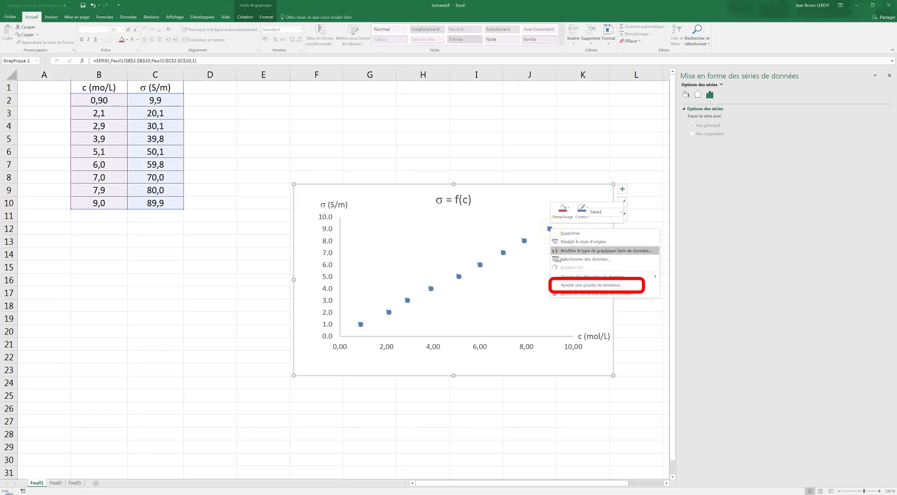
click(574, 285)
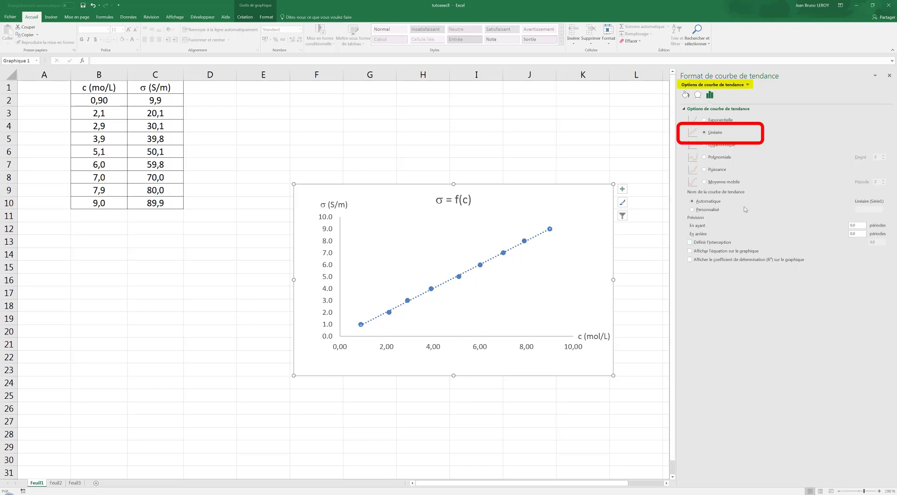
Step: Display the trendline's equation and R² coefficient on the chart and fix its intercept at 0,0
click(690, 252)
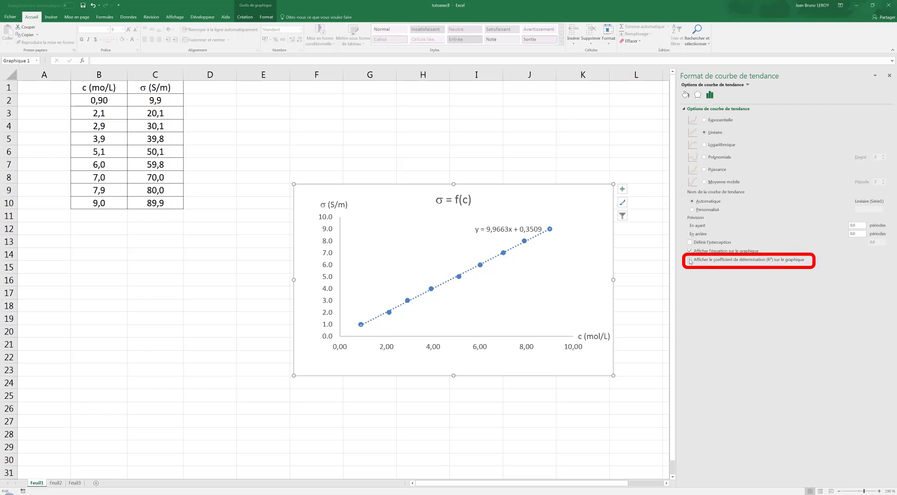
click(691, 260)
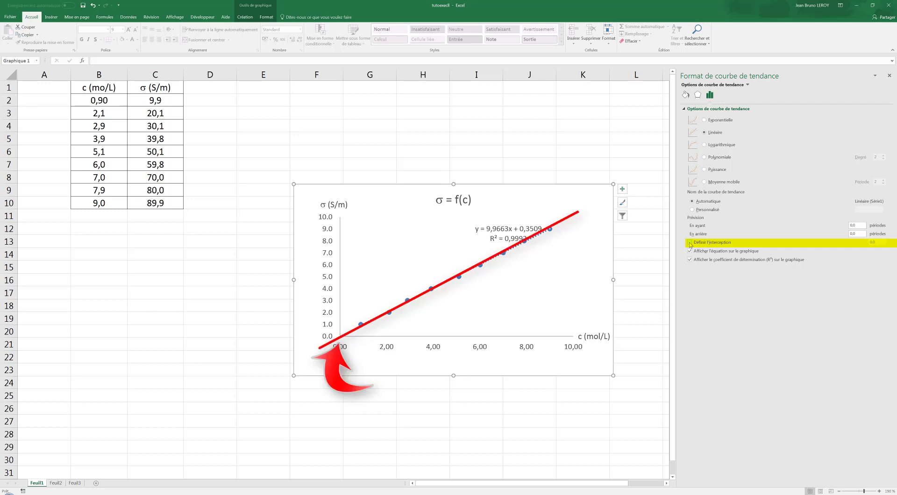
click(690, 242)
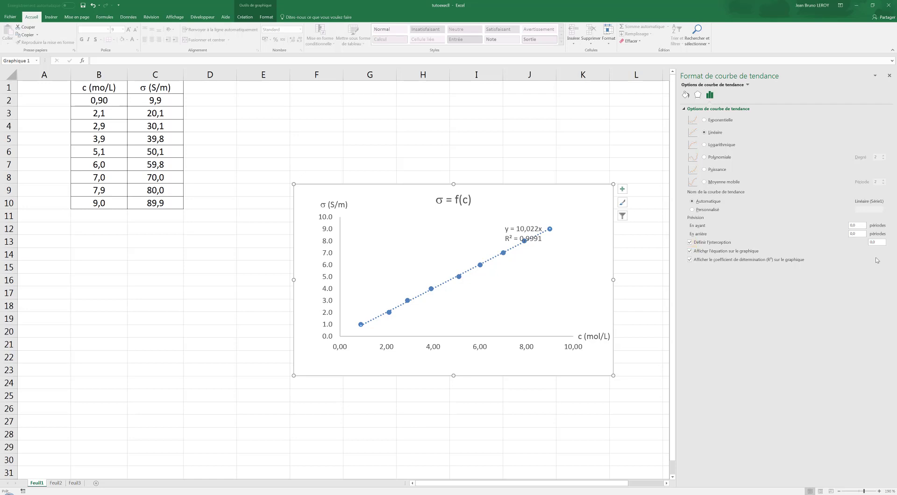
Step: Move the trendline label clear of the line, beneath the chart title, and replace its y with σ in the Symbol font
click(518, 227)
drag(512, 222, 438, 221)
click(433, 228)
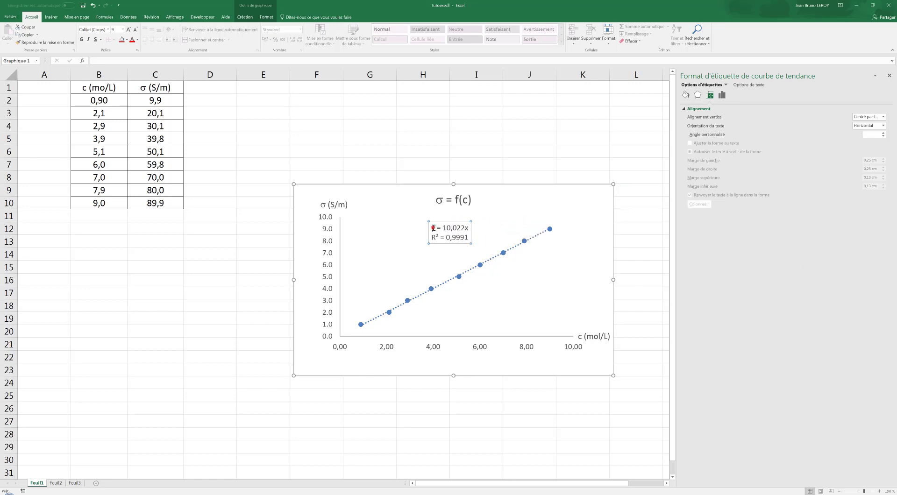
drag(434, 228, 435, 229)
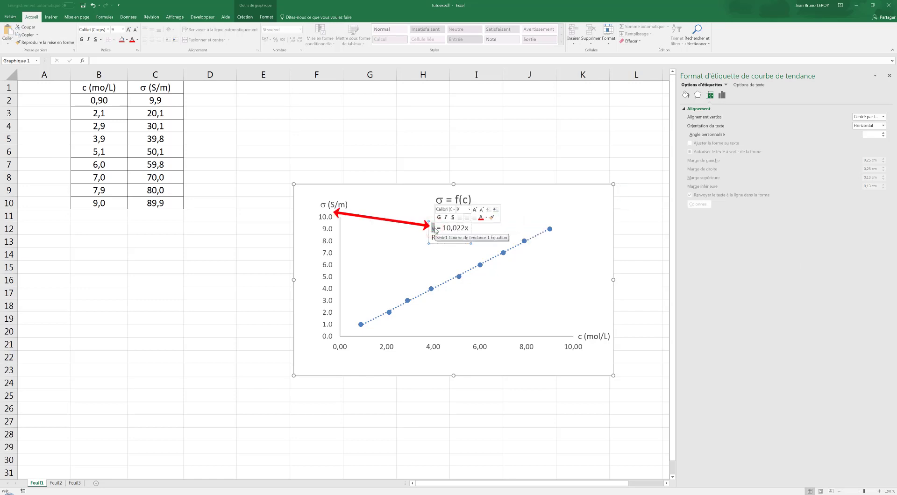
text(σ)
double_click(434, 228)
click(451, 209)
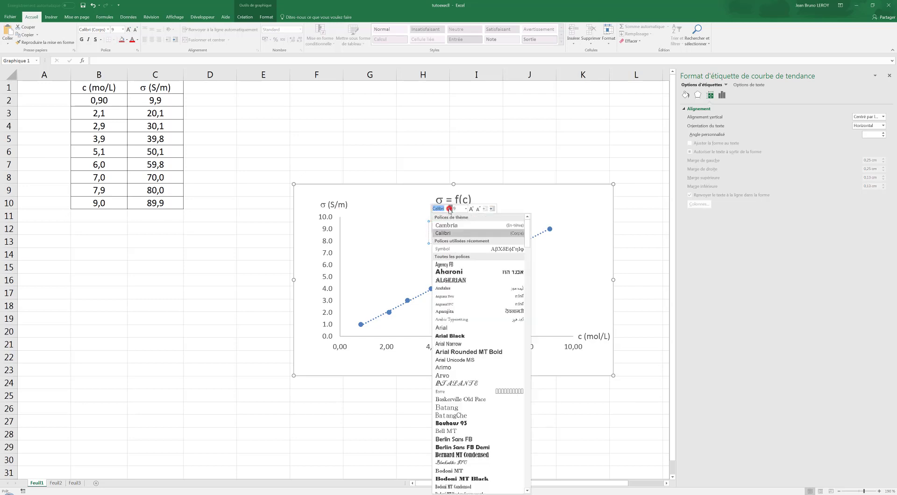
click(451, 246)
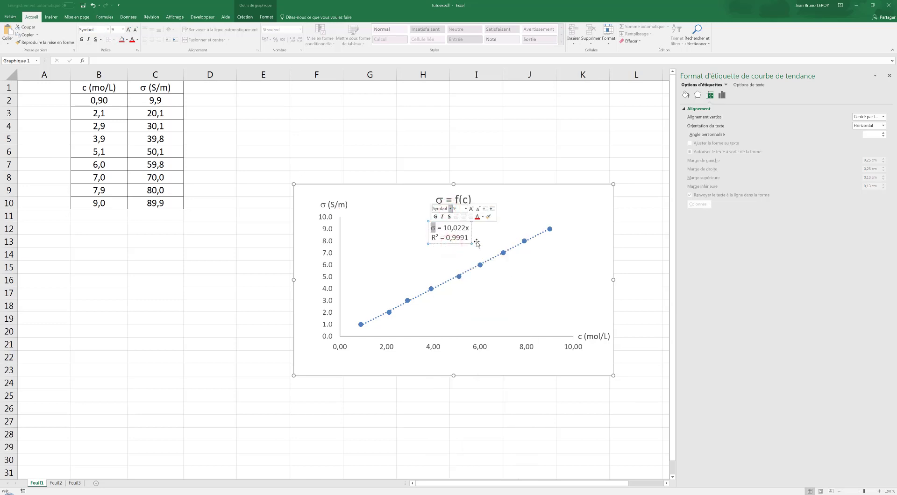
click(493, 240)
Step: Replace the x in the trendline equation with "*c"
click(466, 228)
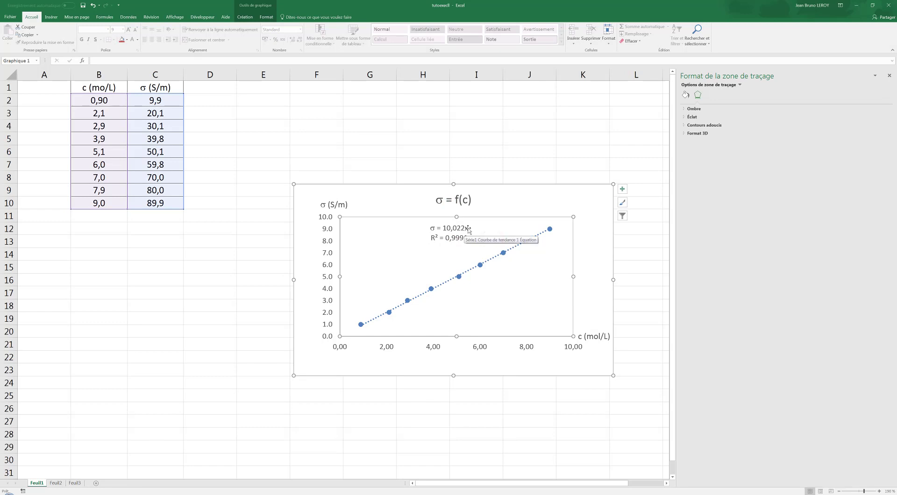
click(466, 228)
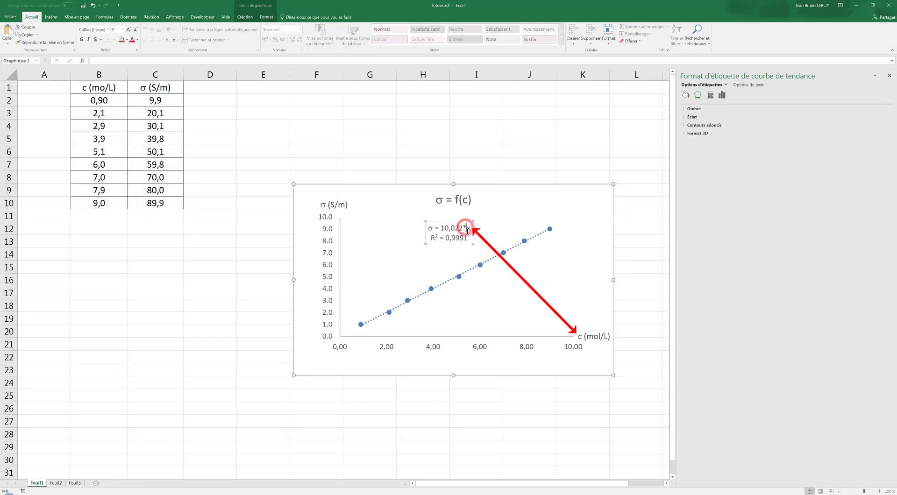
key(BackSpace)
text(*c)
click(549, 151)
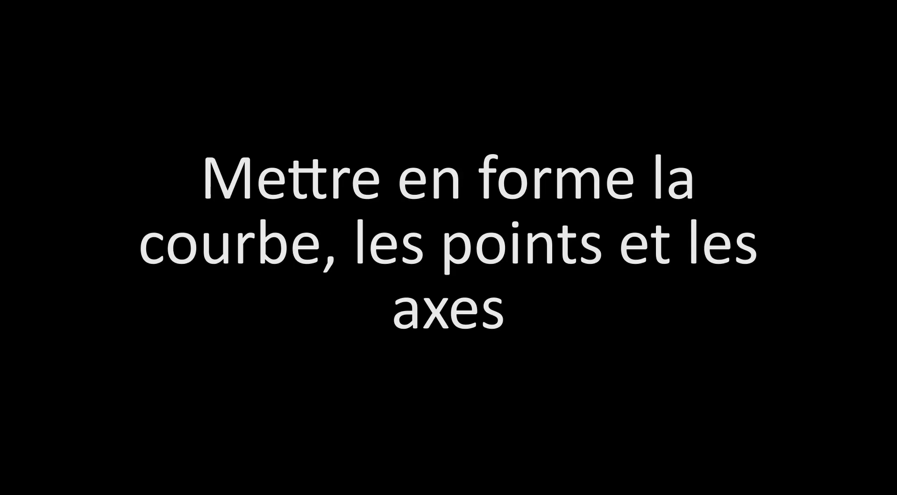
Step: Change the data series markers to the predefined plus-sign type
click(405, 410)
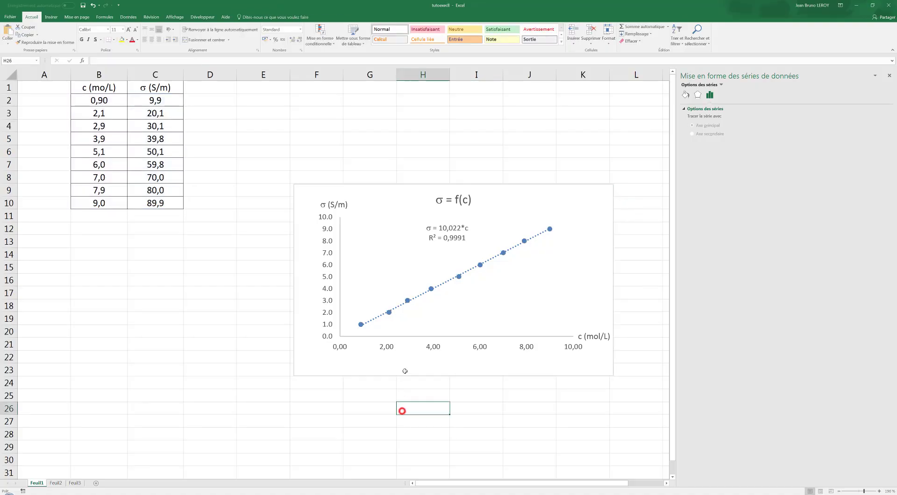
click(408, 301)
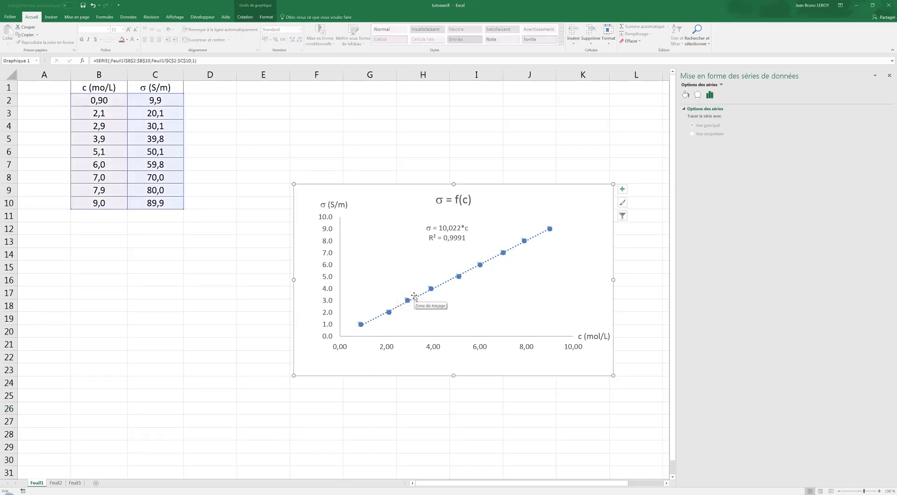
click(387, 245)
right_click(407, 300)
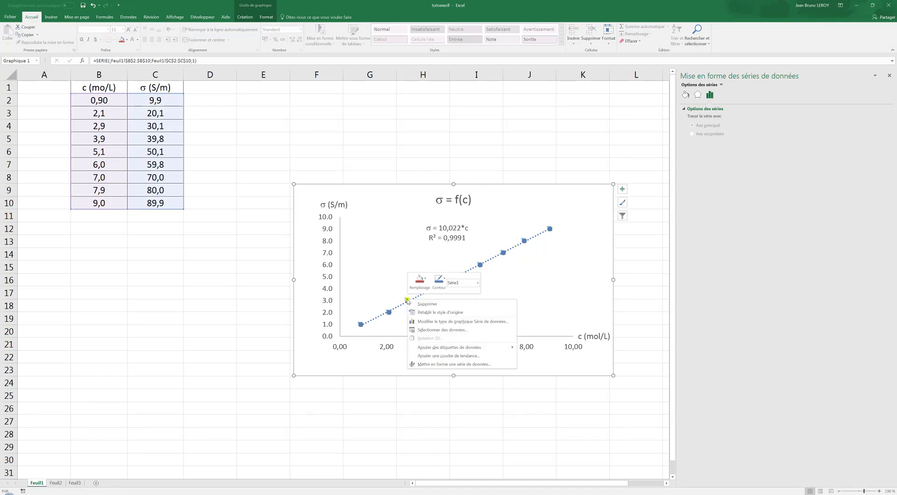
click(448, 365)
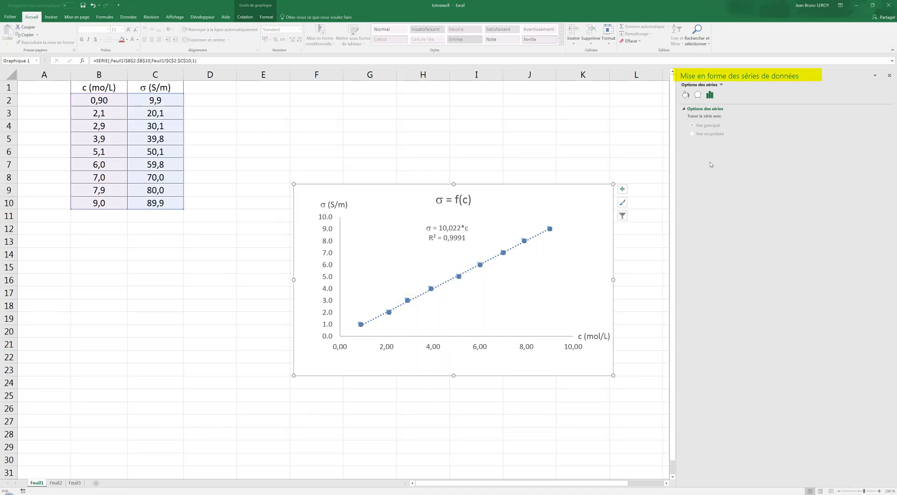
click(686, 95)
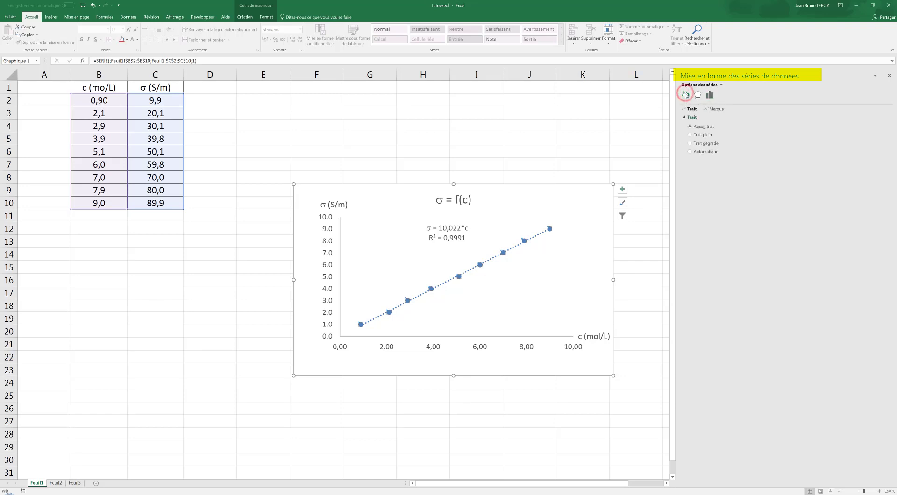
click(721, 109)
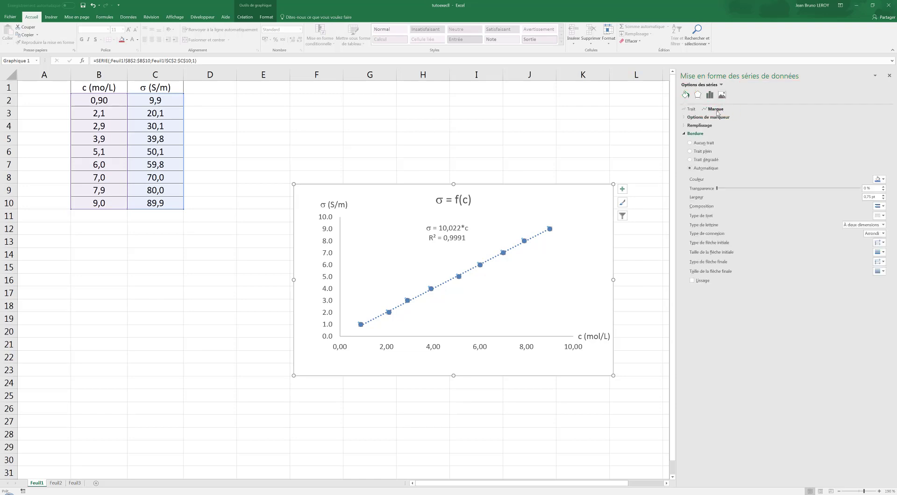
click(718, 117)
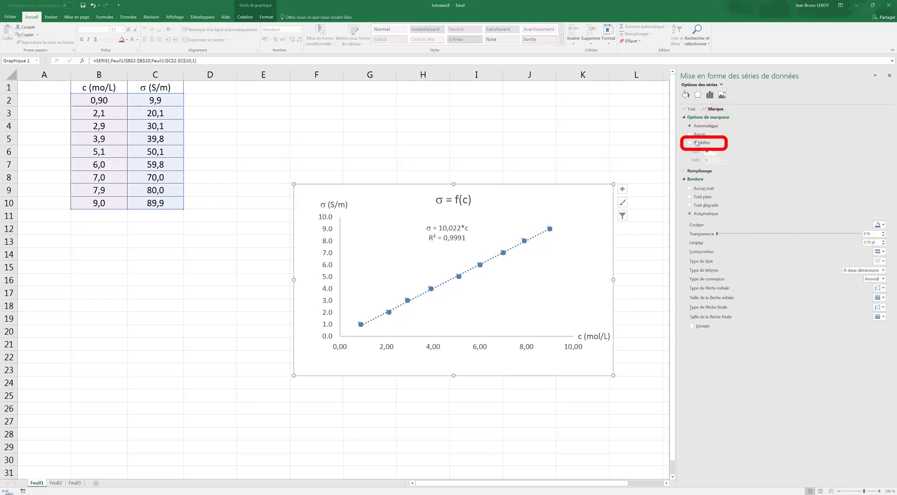
click(691, 142)
click(714, 152)
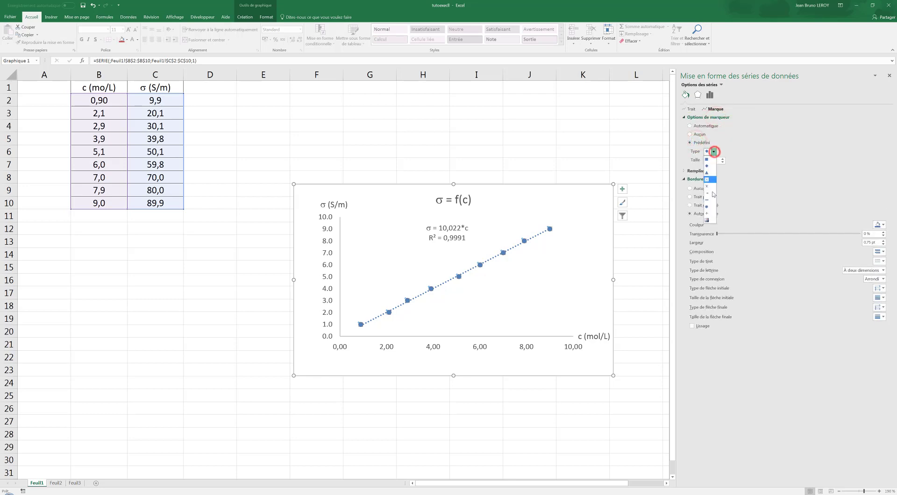
click(715, 213)
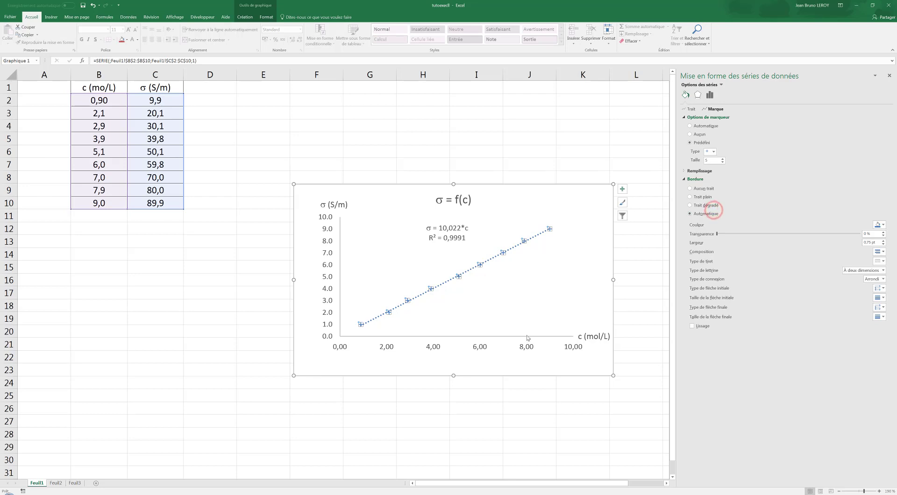
Step: Change the trendline's dash type to a solid line
click(494, 256)
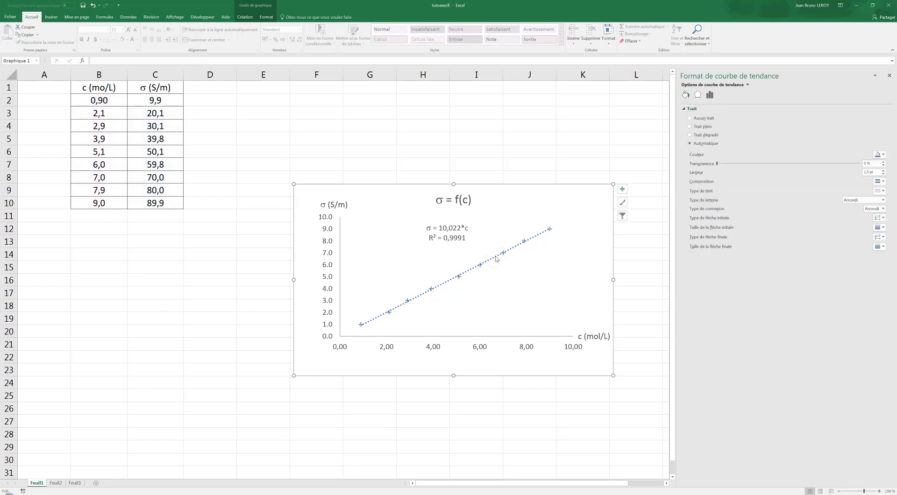
right_click(496, 257)
click(525, 305)
click(687, 96)
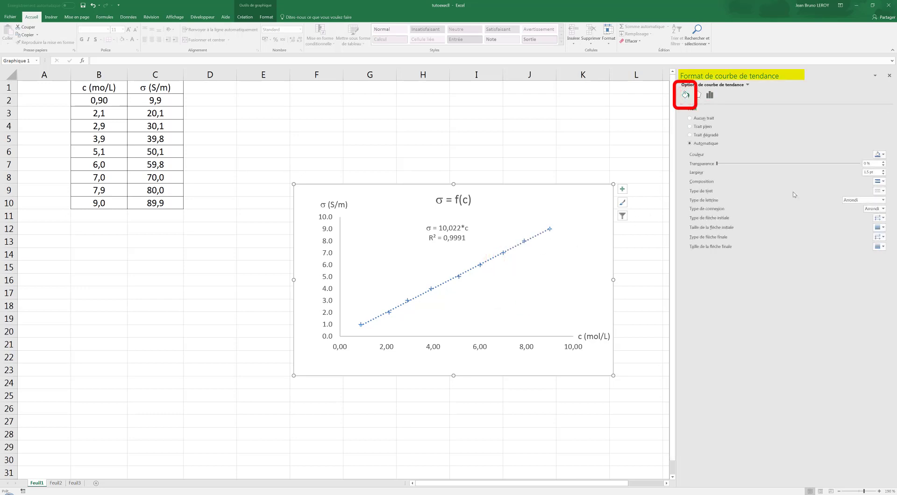
click(884, 191)
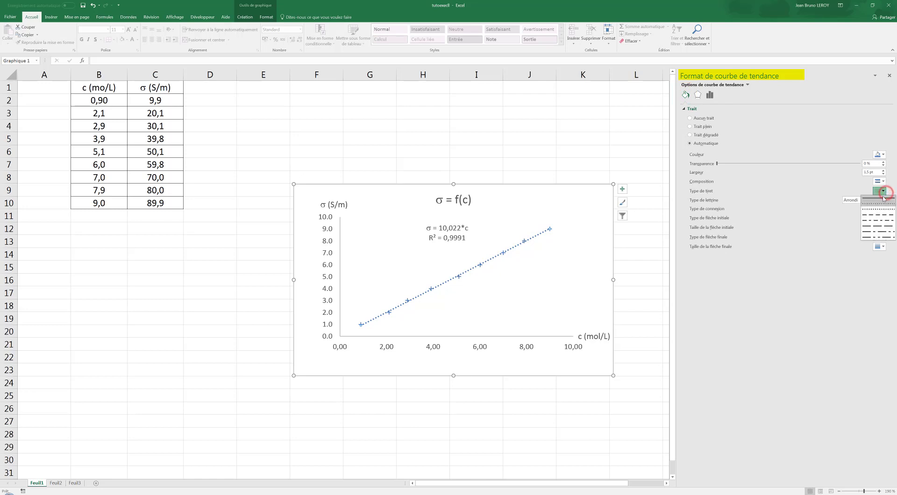
click(883, 196)
Step: Set the trendline's width to 1 pt and deselect the chart
click(884, 175)
click(884, 175)
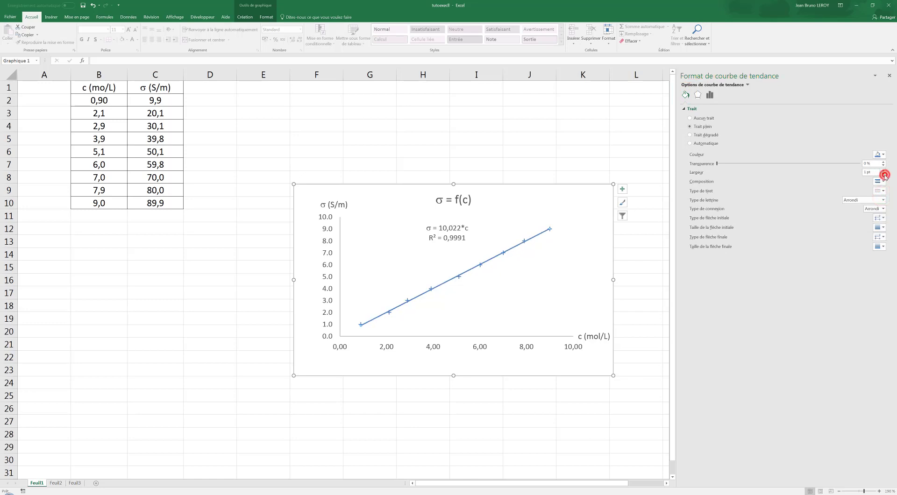
click(884, 175)
click(884, 171)
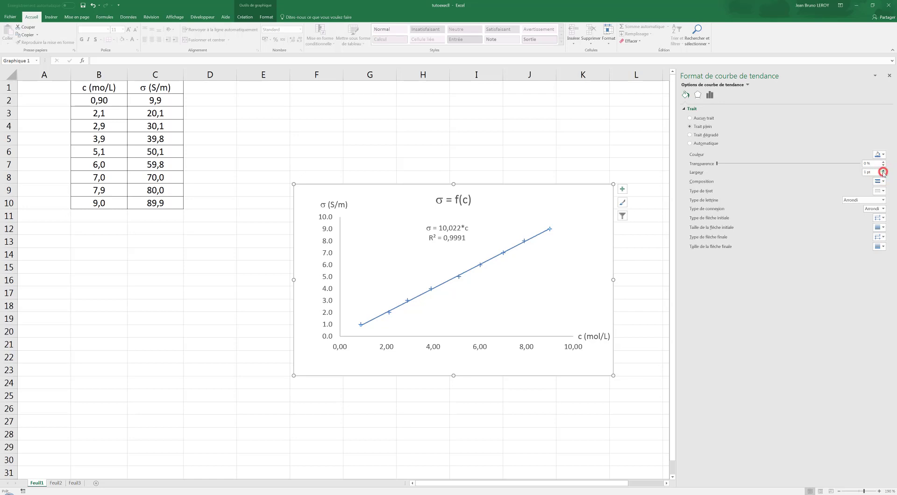
click(535, 142)
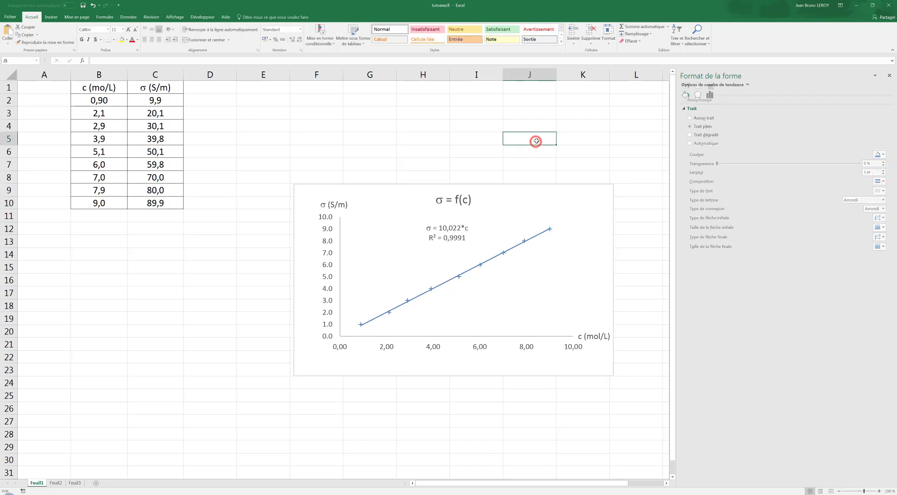
Step: Open the line formatting options of the vertical axis
click(340, 277)
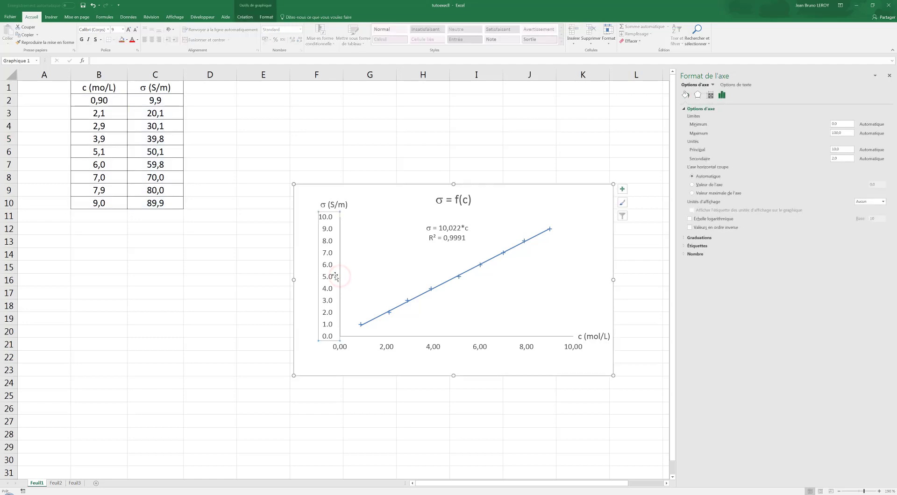
click(686, 95)
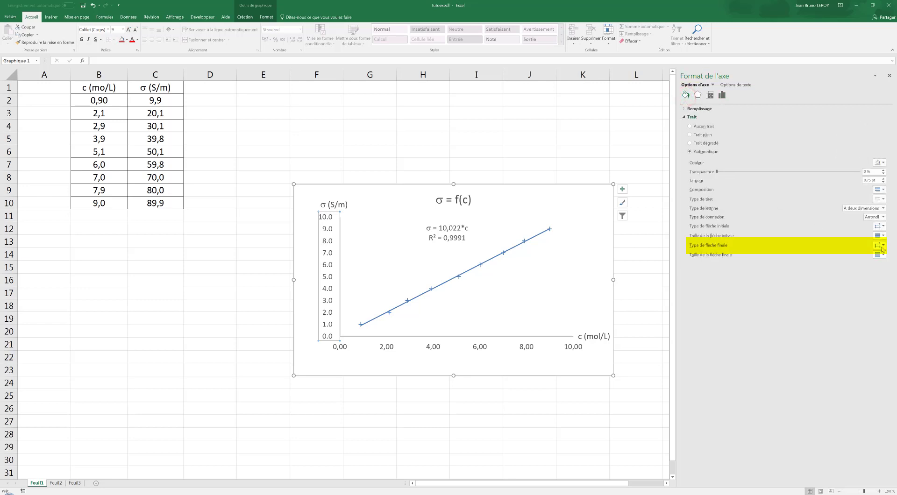